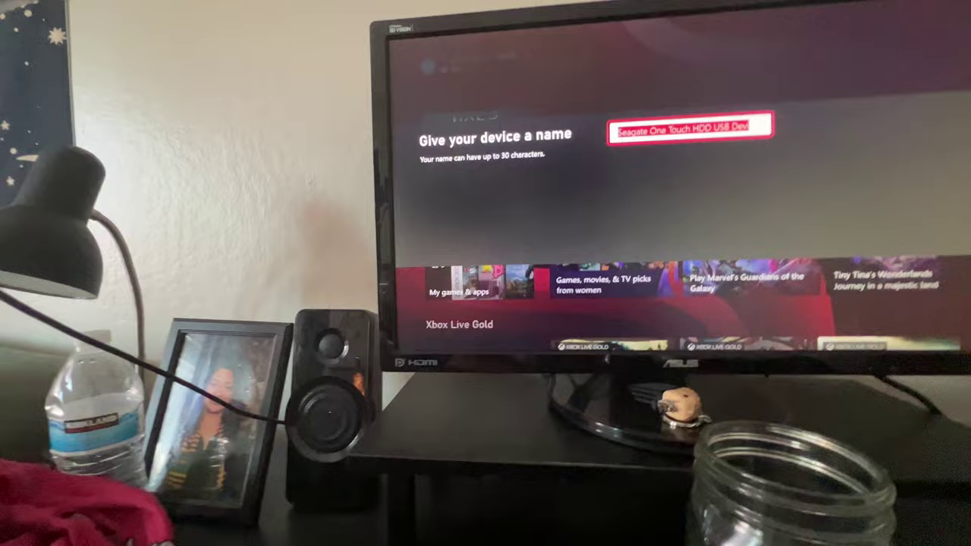
Accept the suggested drive name, format it for games and apps, and make it the default install location
key("Menu")
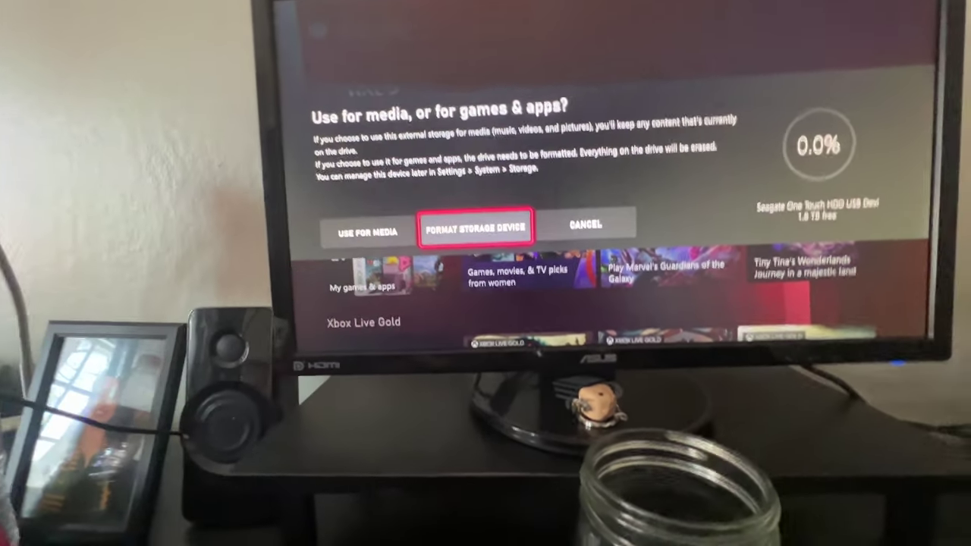
key("Return")
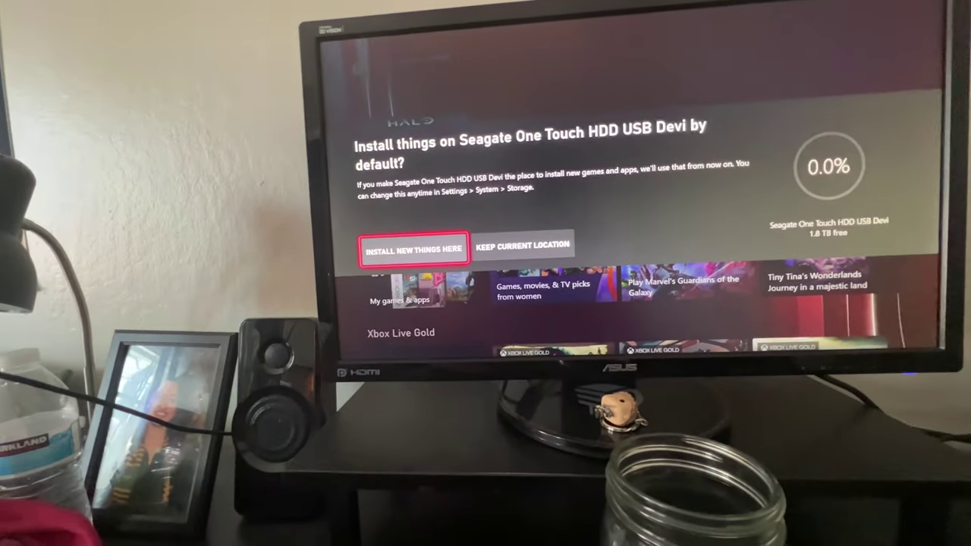
key("Return")
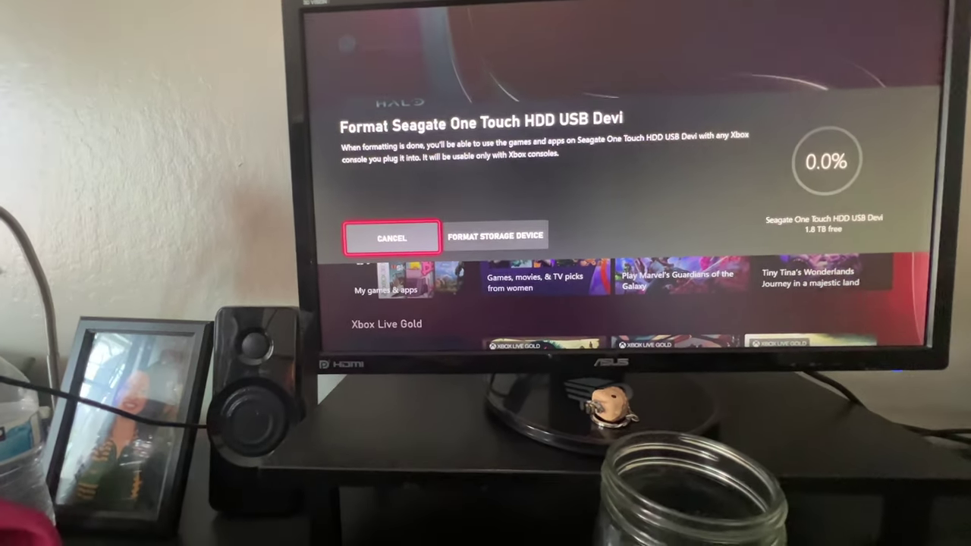
key("Return")
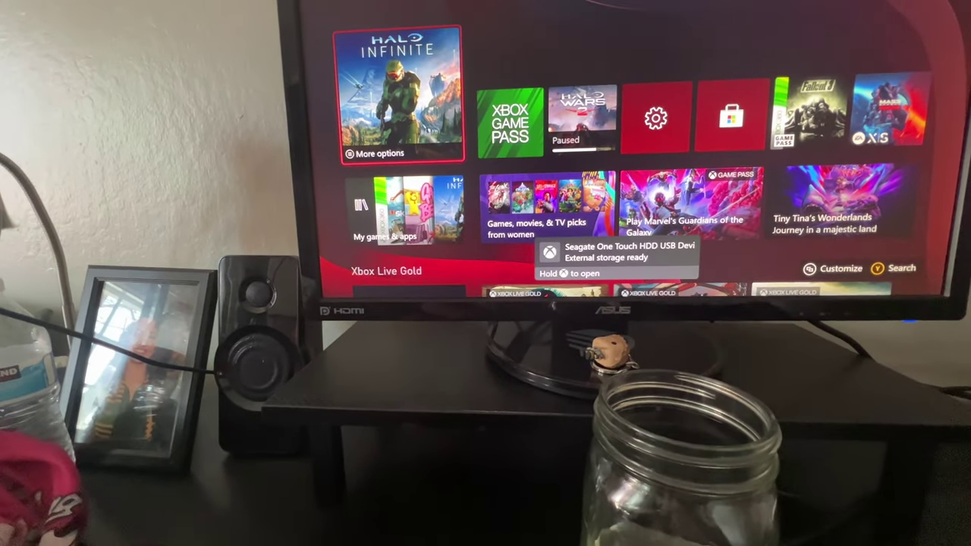
Bring up My games & apps, showing 2.0 TB free across all storage
key("Return")
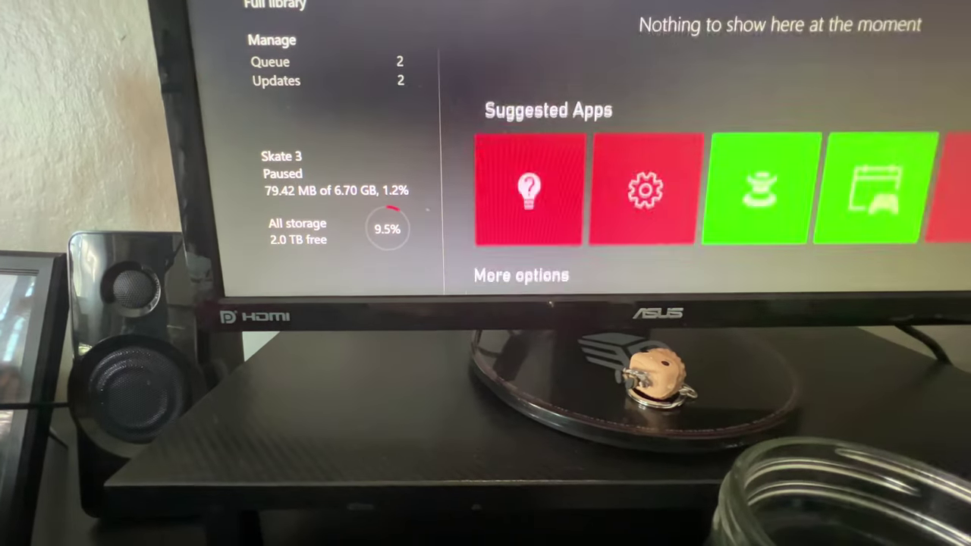
Check the Seagate drive's storage under Manage (1.8 TB free, 0.0% used) and back out
key("Left")
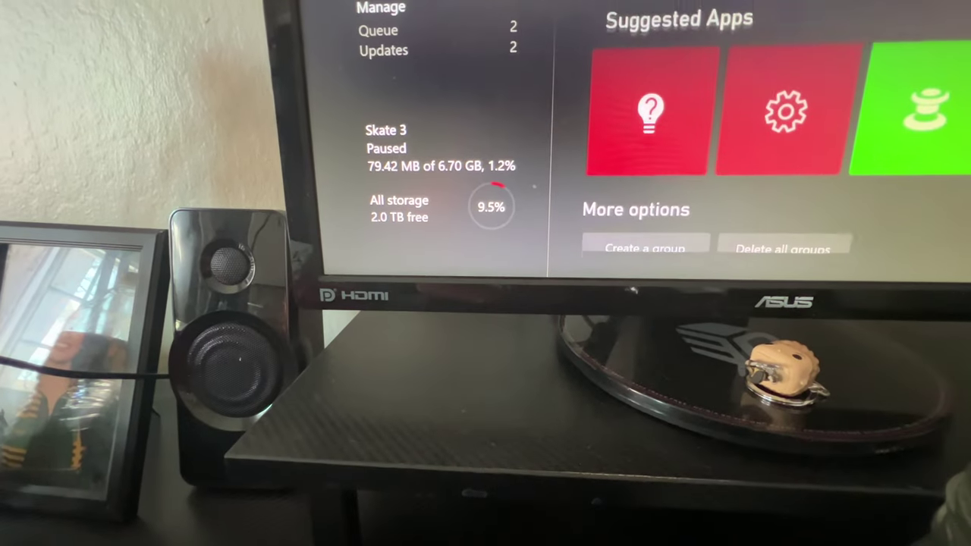
key("Left")
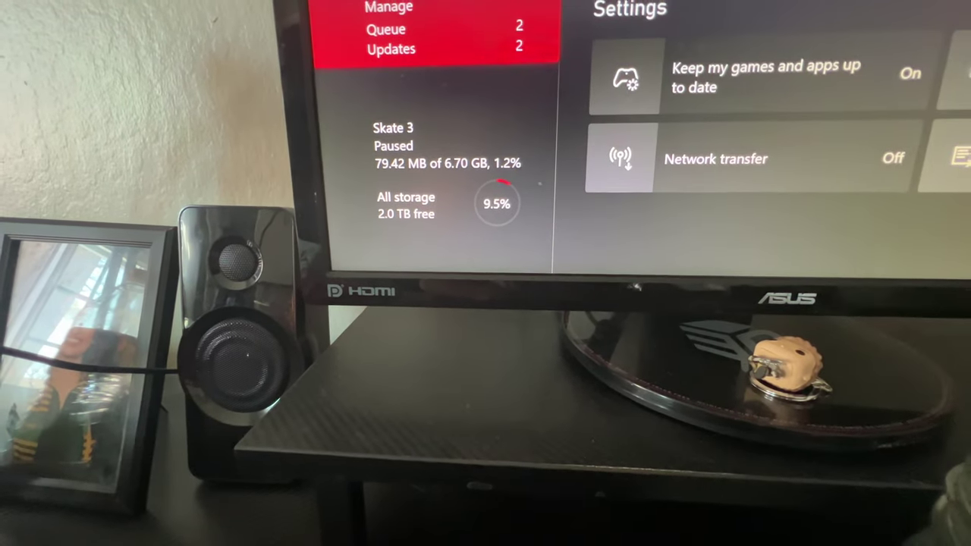
key("Down")
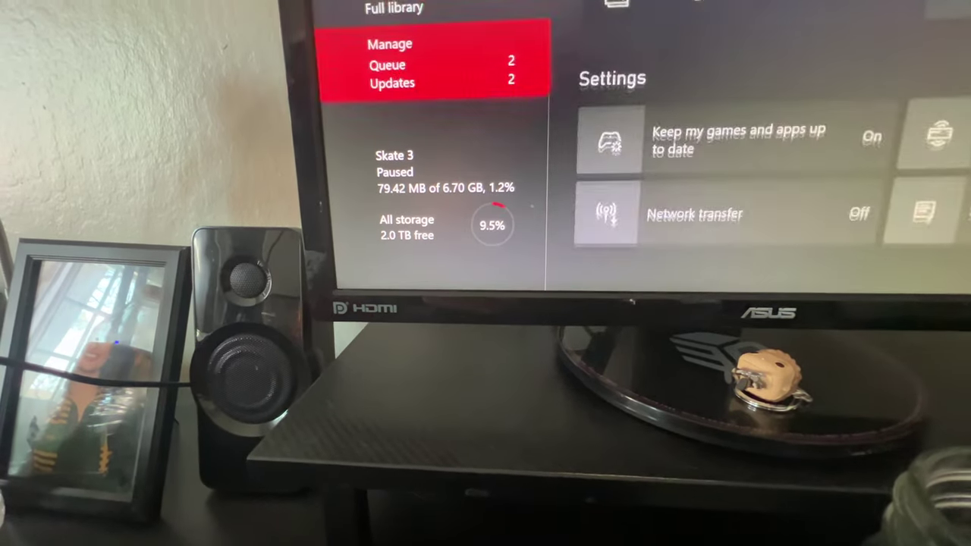
key("Down")
key("Down")
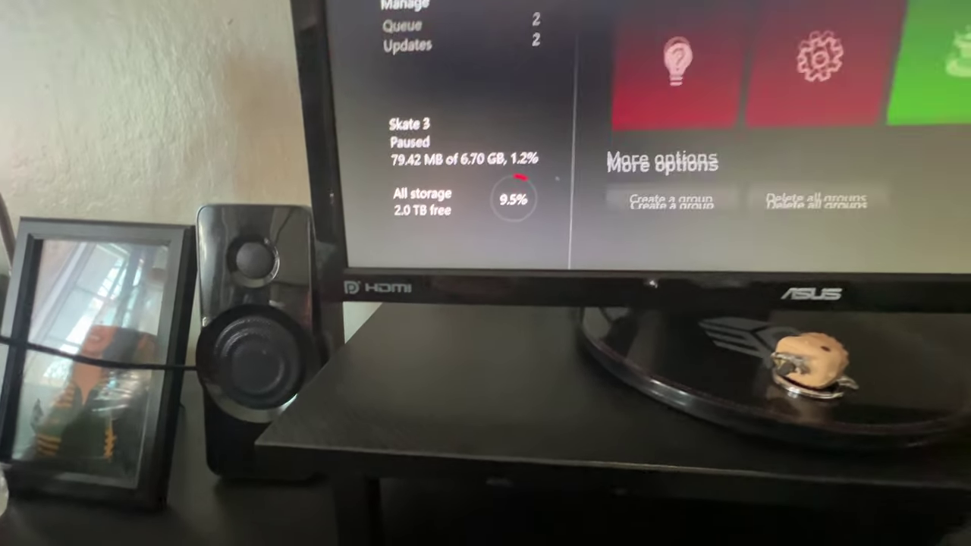